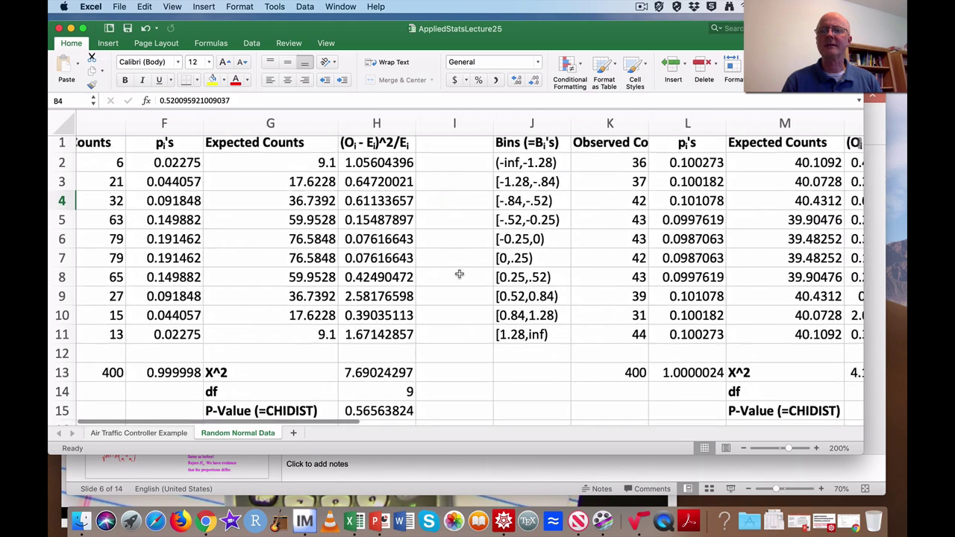
# Examine the random normal formula behind the values in A2:A6, highlighting it in full.
pyautogui.hscroll(-5, 459, 274)
pyautogui.scroll(-1, 459, 275)
pyautogui.hscroll(-3, 459, 274)
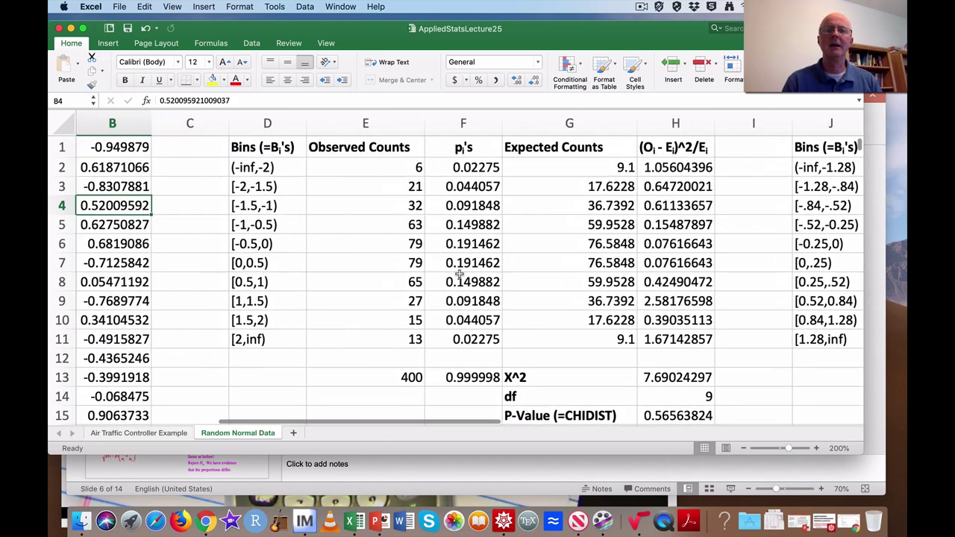
pyautogui.hscroll(3, 459, 275)
pyautogui.hscroll(-2, 459, 275)
pyautogui.hscroll(-2, 459, 275)
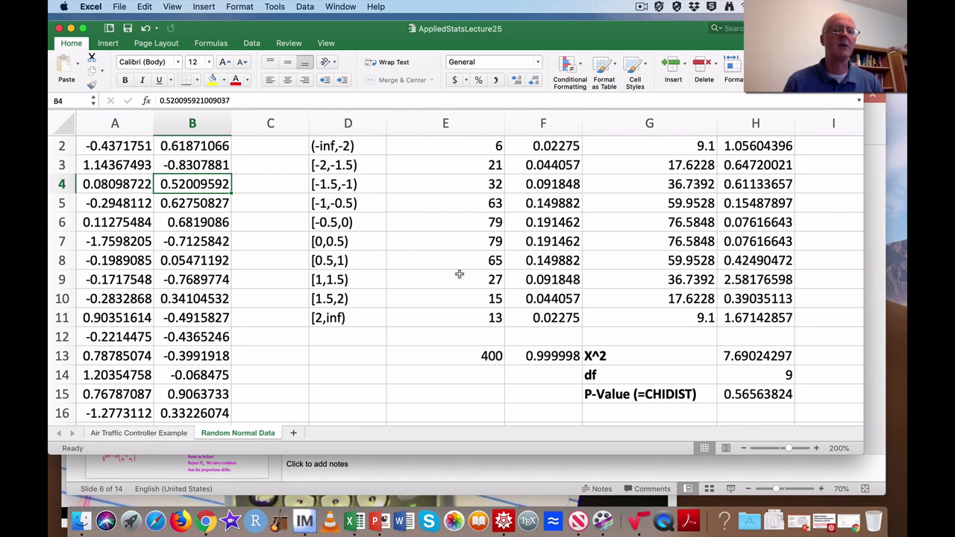
pyautogui.click(128, 147)
pyautogui.moveTo(128, 147); pyautogui.dragTo(115, 221)
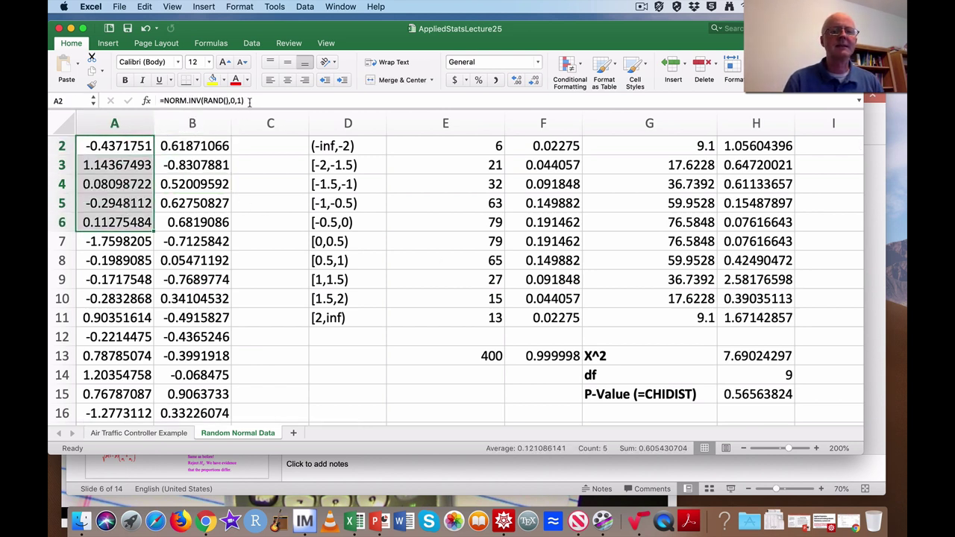
pyautogui.moveTo(246, 100); pyautogui.dragTo(155, 106)
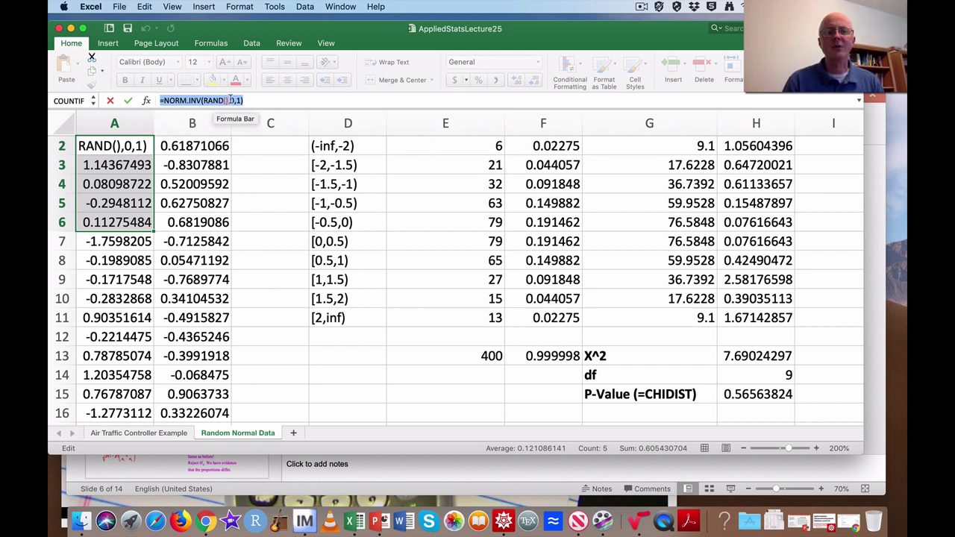
# Replace the formula in A2 with a reference to cell C5.
pyautogui.write('=')
pyautogui.click(256, 197)
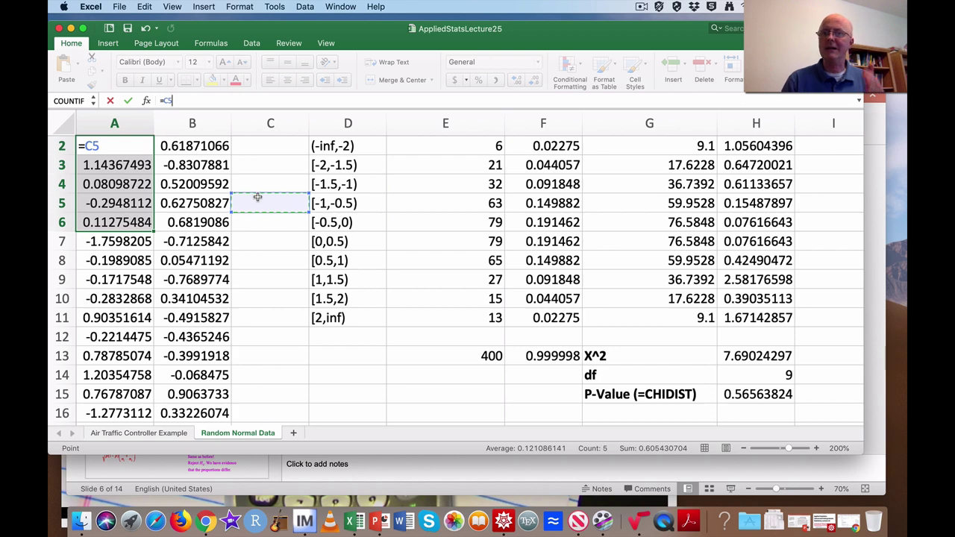
pyautogui.press('Return')
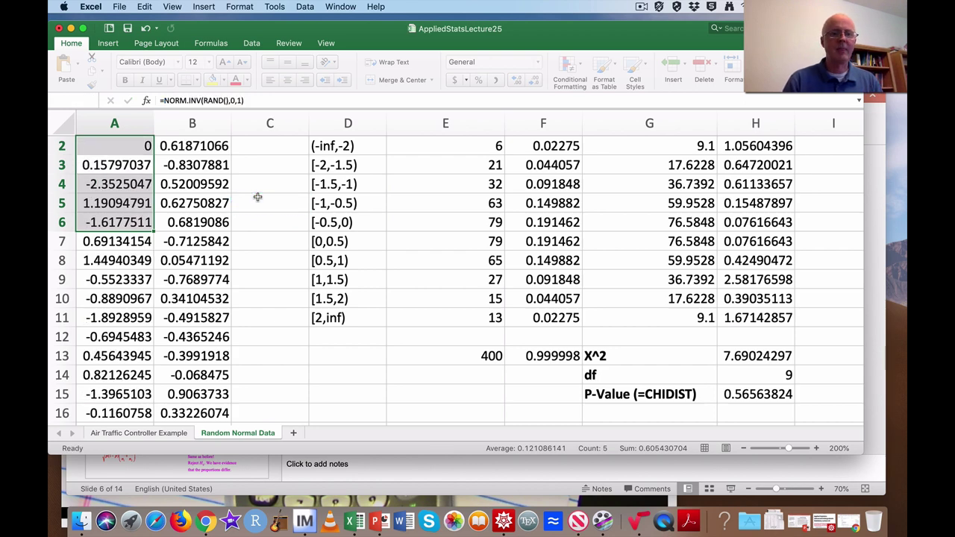
# Restore the random normal formula in A2 by copying the formula from A3.
pyautogui.click(135, 162)
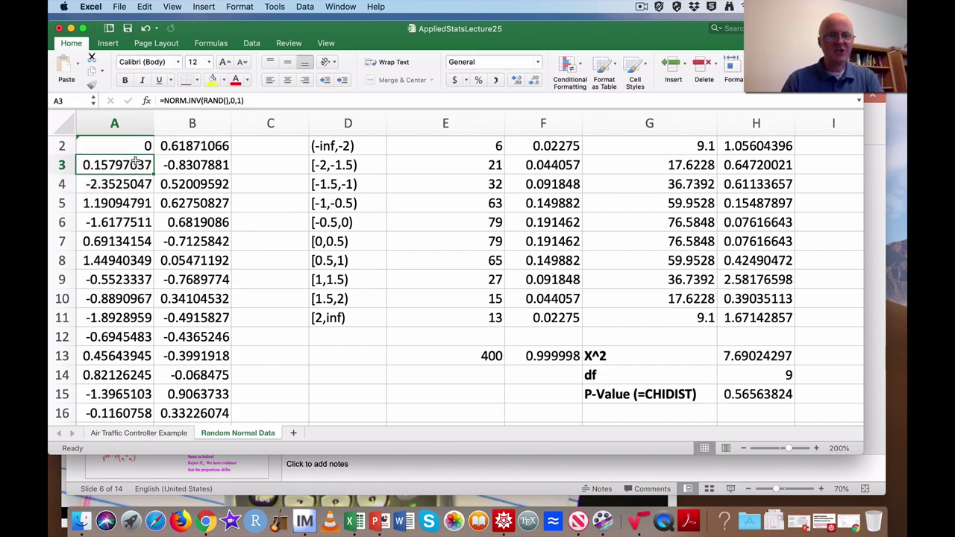
pyautogui.press('super+c')
pyautogui.press('Up')
pyautogui.press('super+v')
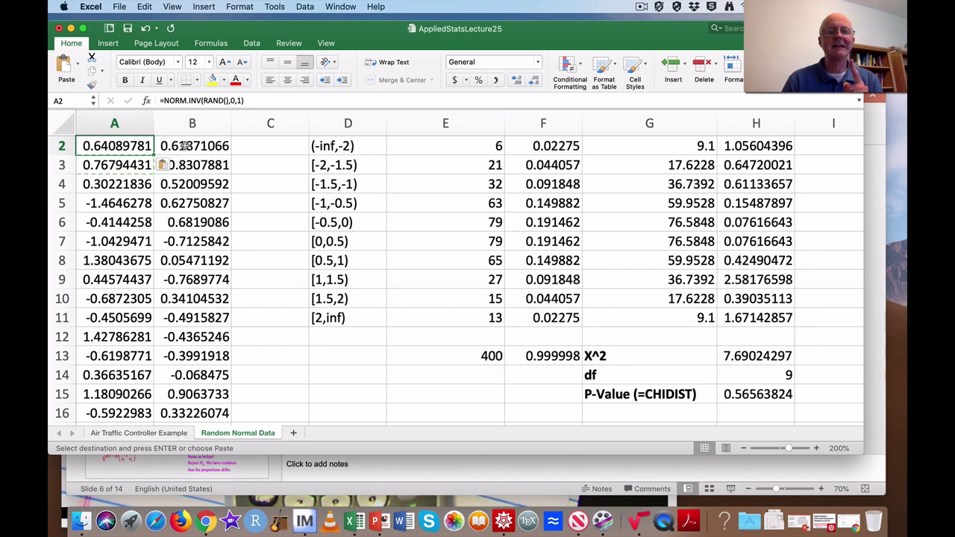
# Set up a values-only Paste Special for B2:B7, and cancel it without pasting.
pyautogui.moveTo(185, 145); pyautogui.dragTo(181, 242)
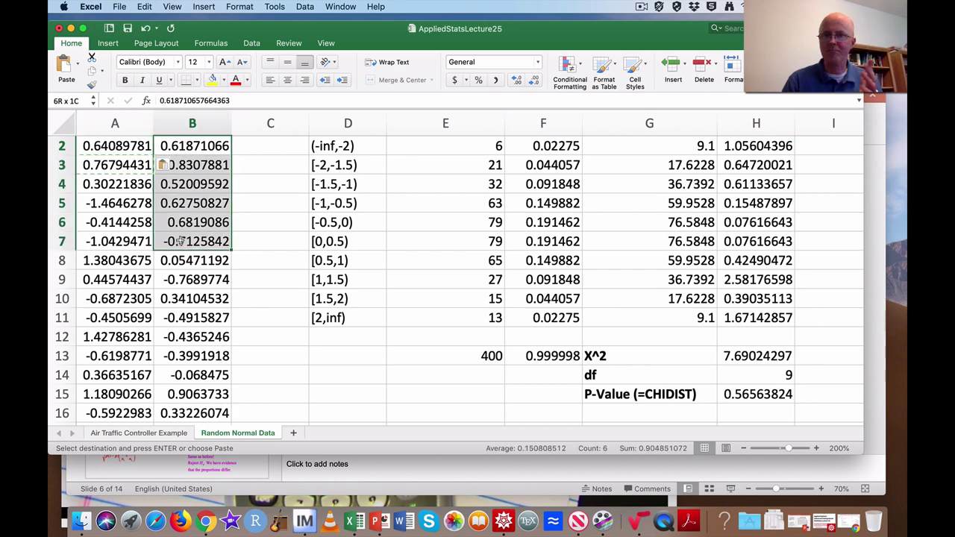
pyautogui.click(121, 7)
pyautogui.moveTo(144, 7)
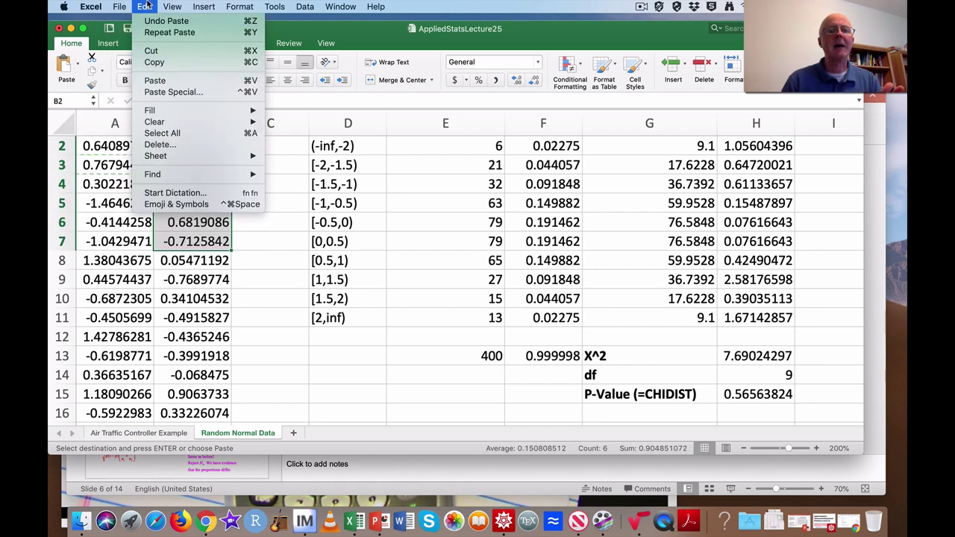
pyautogui.click(169, 92)
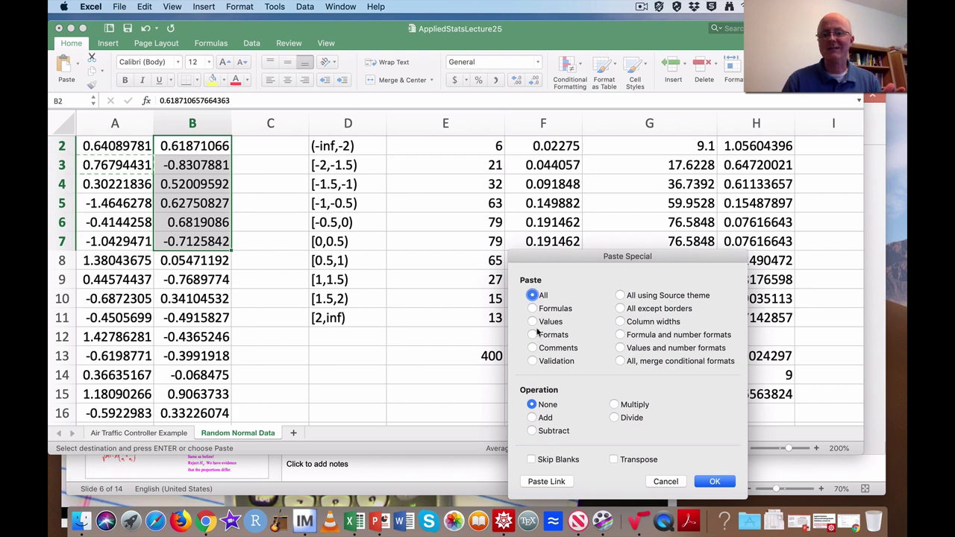
pyautogui.click(532, 321)
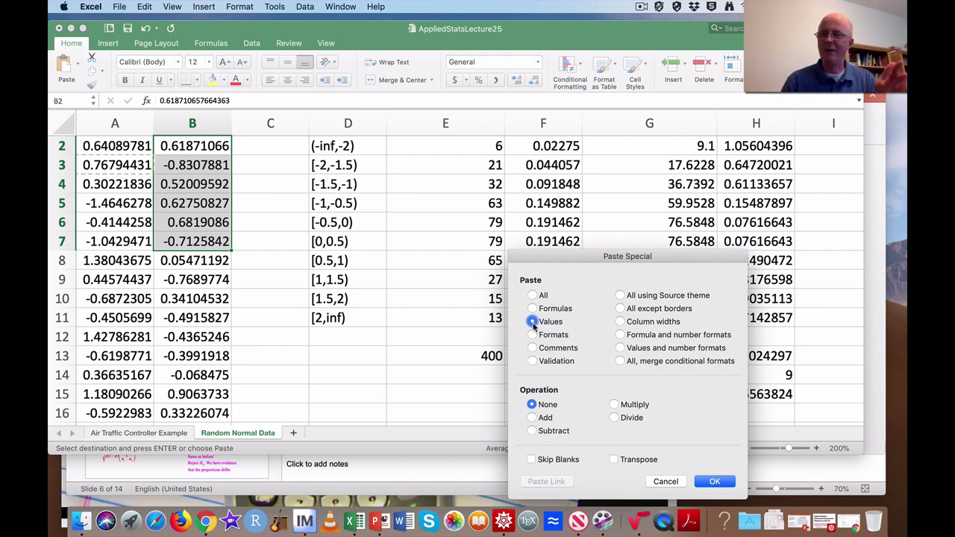
pyautogui.click(655, 482)
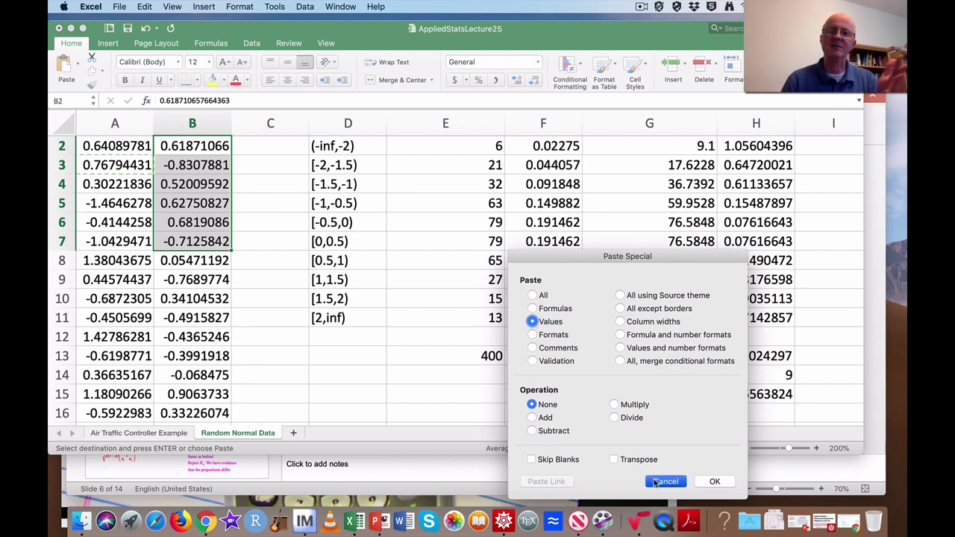
# Review the bin intervals in column D, highlighting the range D1:D10.
pyautogui.click(411, 324)
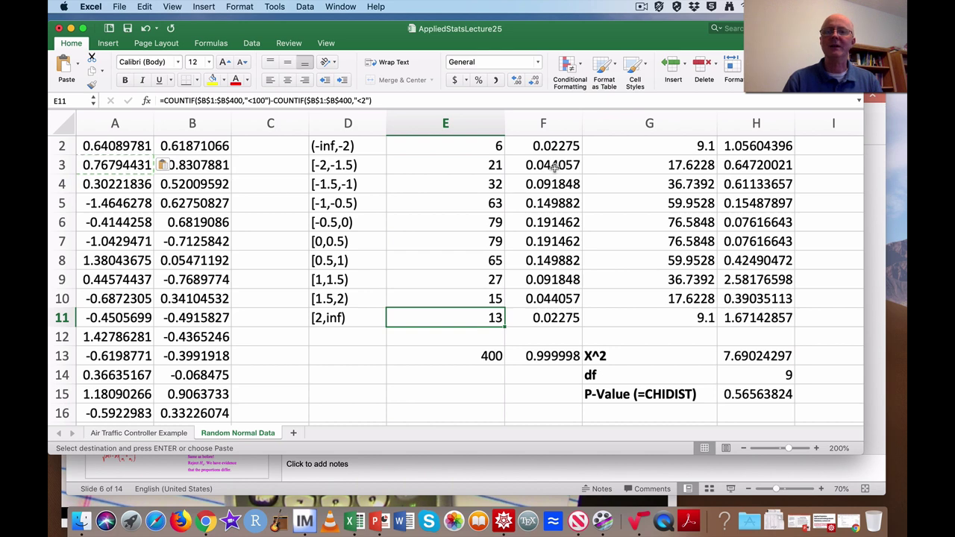
pyautogui.click(336, 220)
pyautogui.scroll(-3, 654, 172)
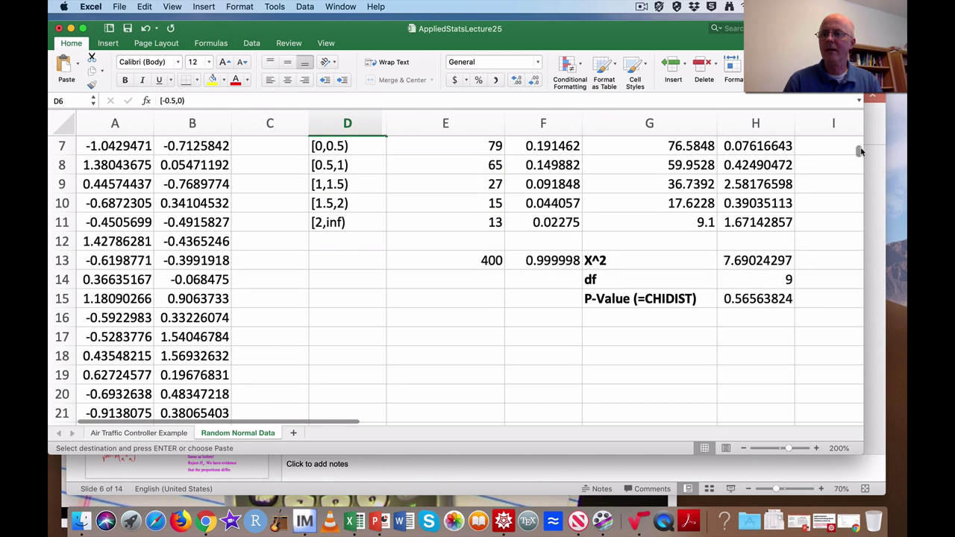
pyautogui.moveTo(860, 151); pyautogui.dragTo(840, 132)
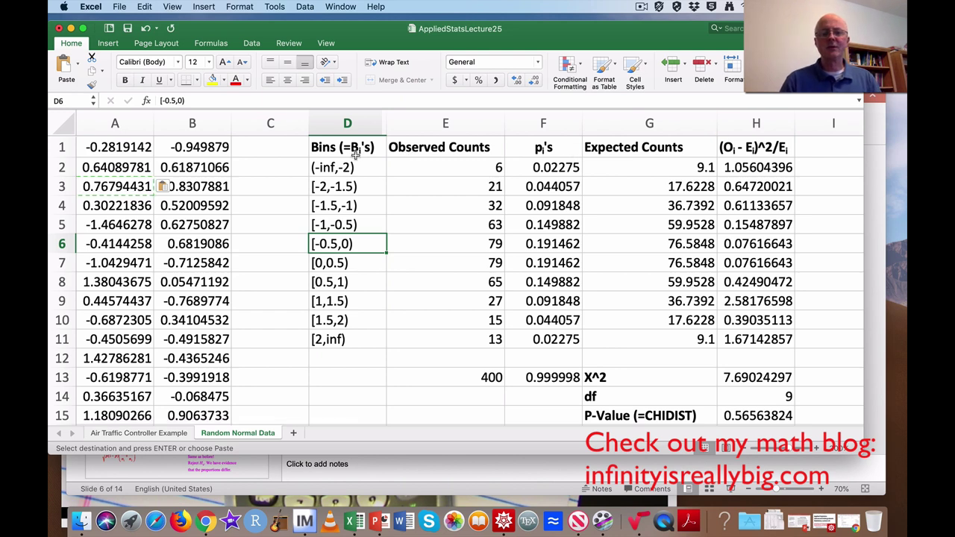
pyautogui.moveTo(357, 153); pyautogui.dragTo(358, 311)
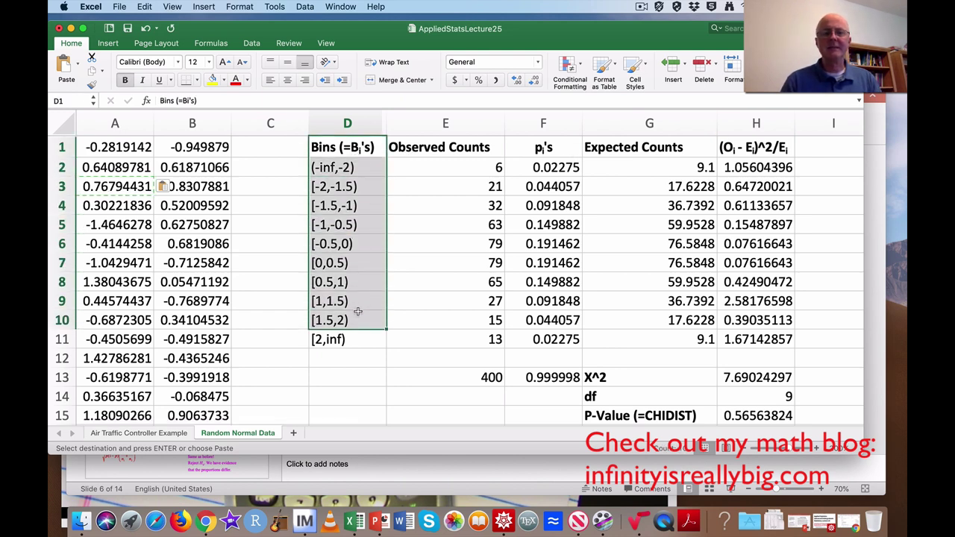
# Inspect the COUNTIF formula for the first bin's observed count in E2, leaving it as is.
pyautogui.click(418, 167)
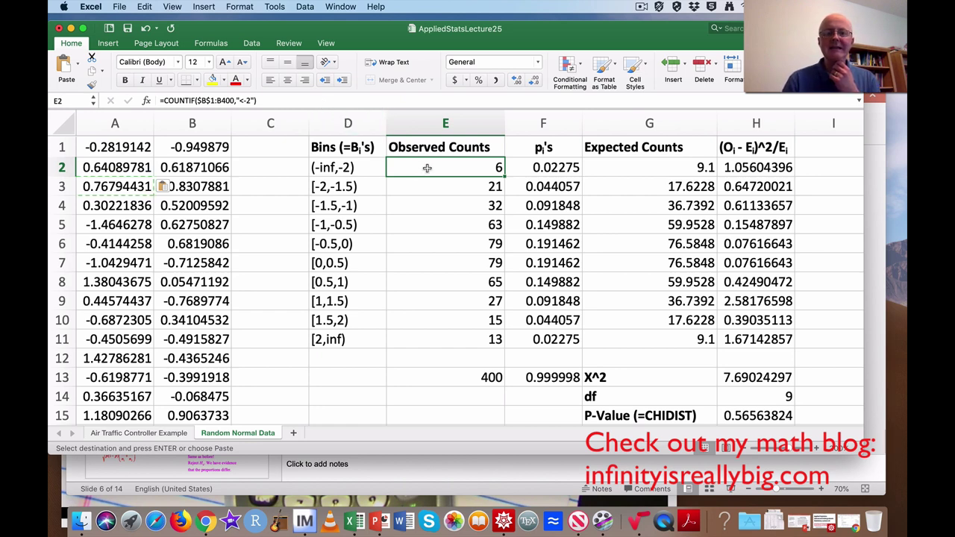
pyautogui.moveTo(256, 100); pyautogui.dragTo(159, 100)
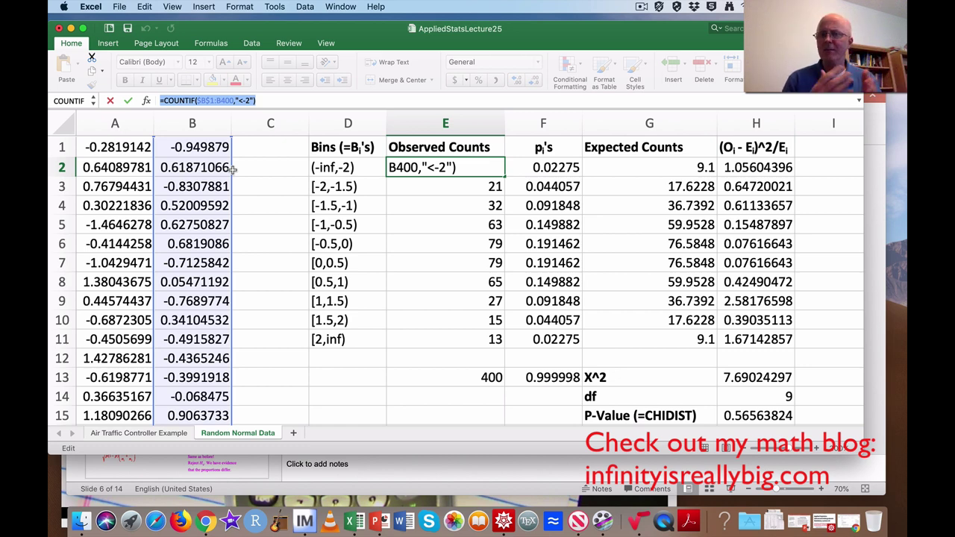
pyautogui.press('Return')
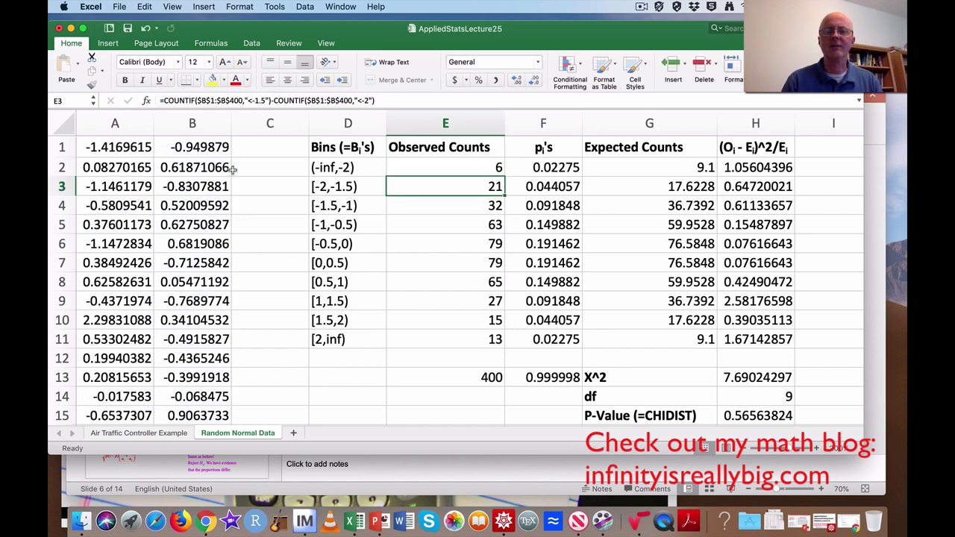
# Inspect the difference of COUNTIF formulas used for the second bin's observed count in E3.
pyautogui.press('Up')
pyautogui.press('Down')
pyautogui.press('Down')
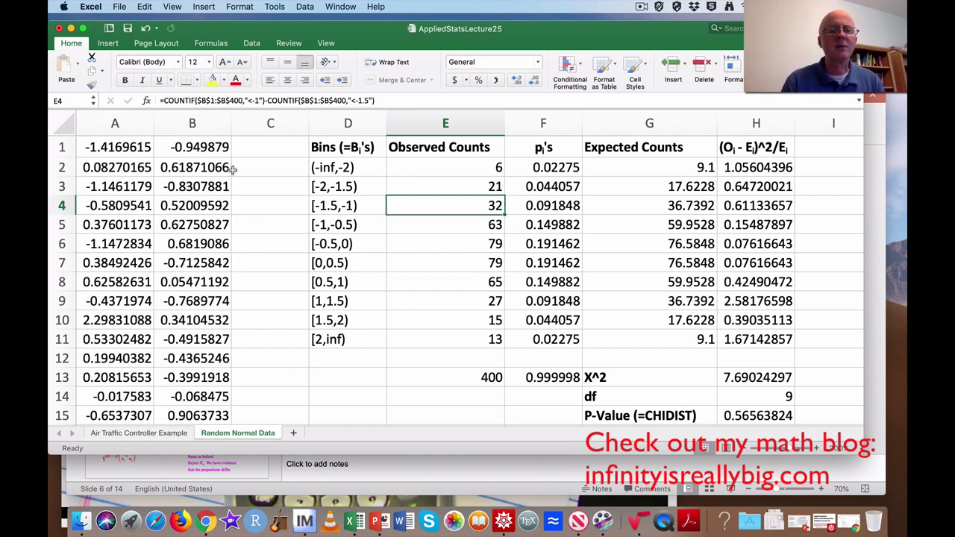
pyautogui.press('Up')
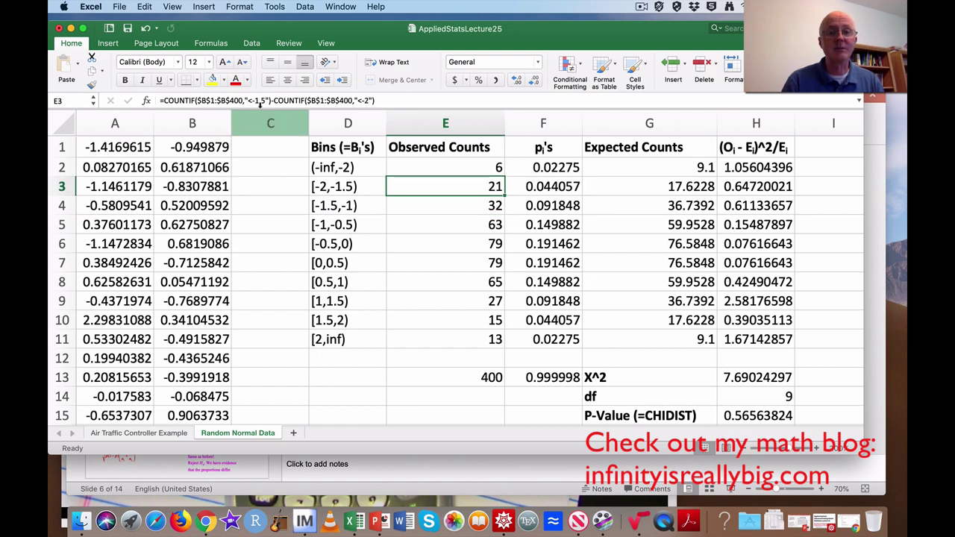
pyautogui.tripleClick(355, 102)
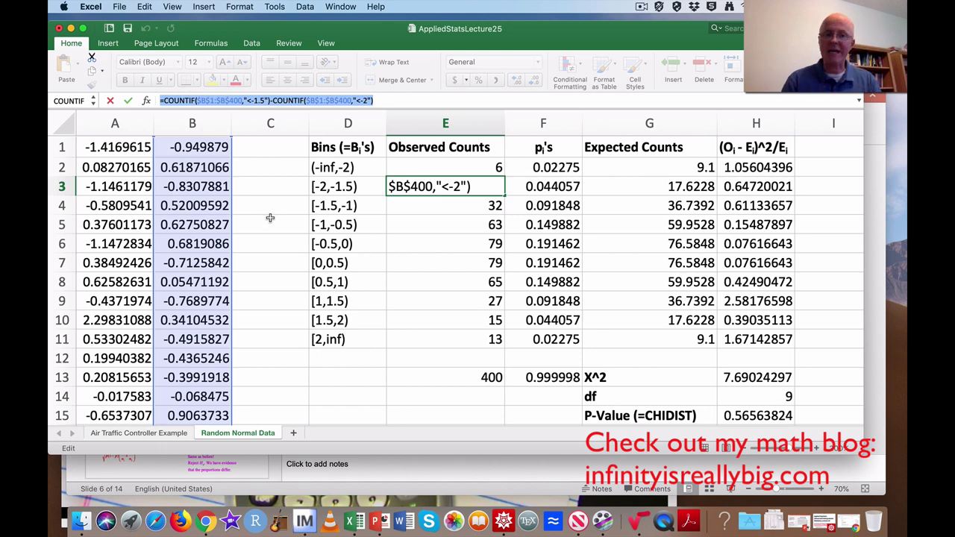
pyautogui.press('Return')
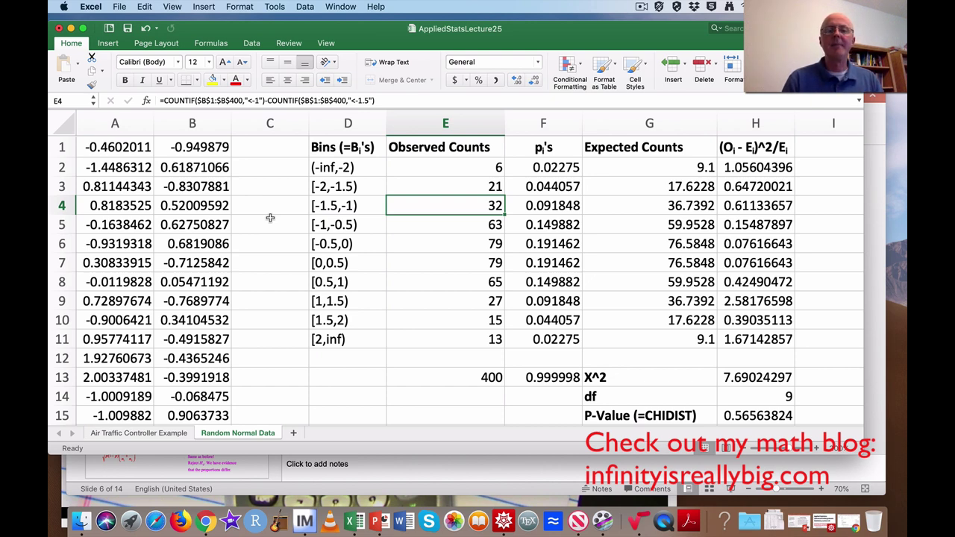
pyautogui.press('Up')
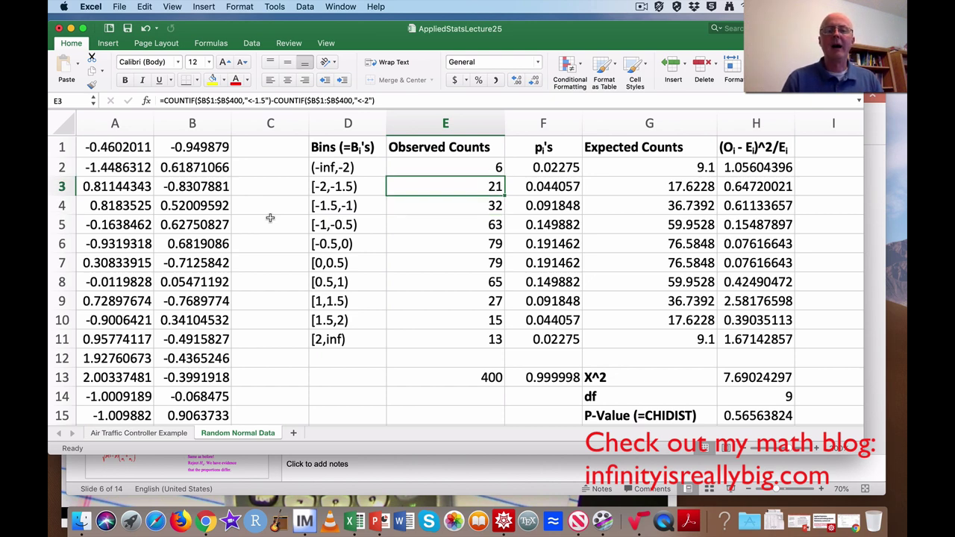
# Check the bin probabilities in the pi column from F2 down to F6.
pyautogui.click(517, 163)
pyautogui.click(522, 186)
pyautogui.press('Down')
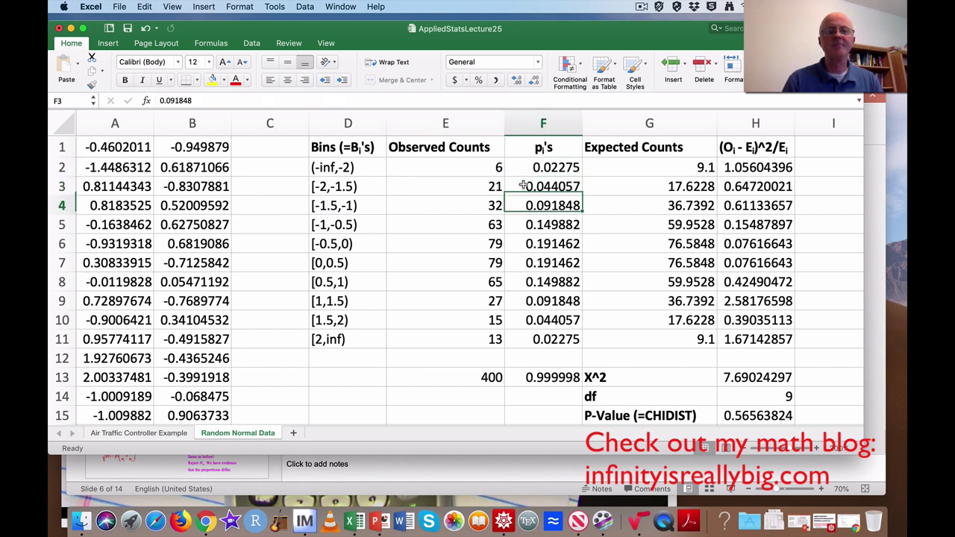
pyautogui.press('Down')
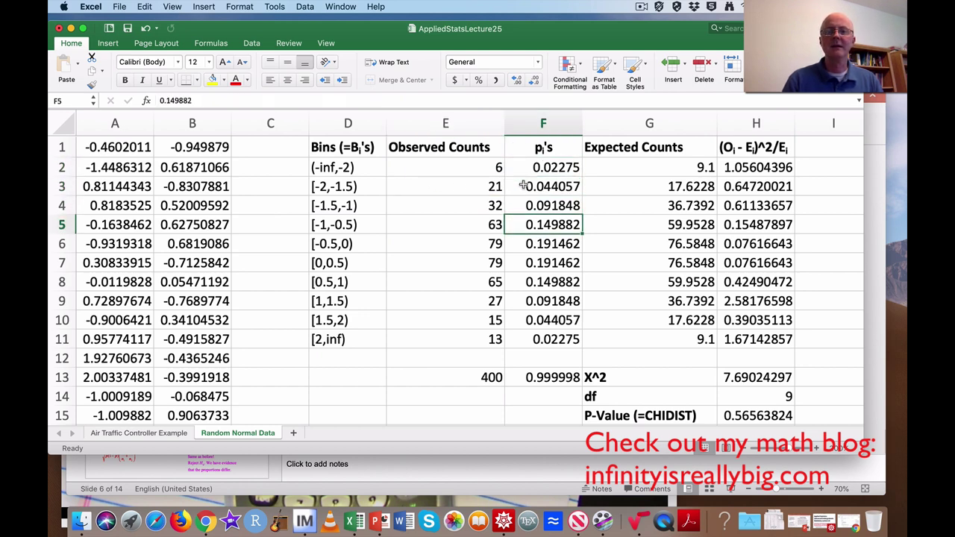
pyautogui.press('Down')
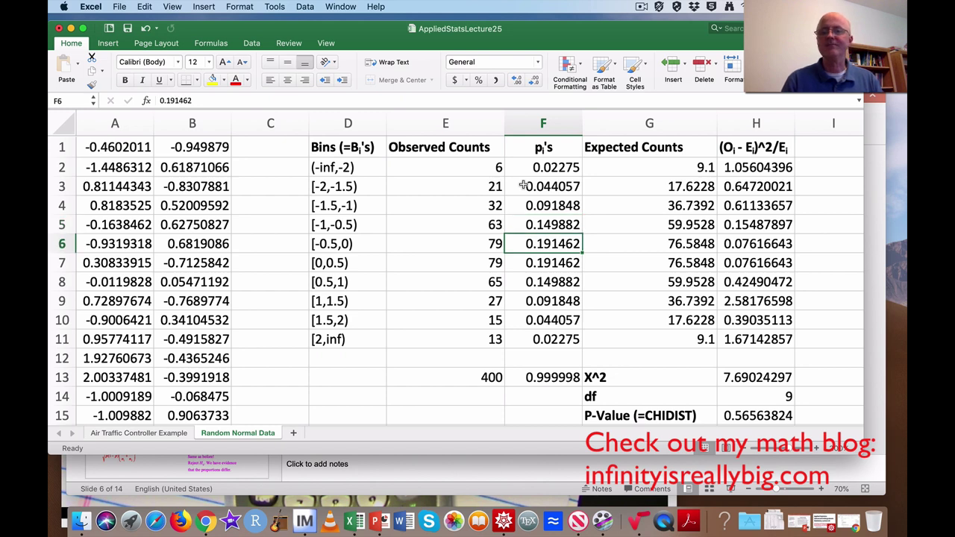
# Inspect the expected count formula in G2, leaving it as is.
pyautogui.press('Right')
pyautogui.press('Up')
pyautogui.press('Up')
pyautogui.press('Up')
pyautogui.press('Up')
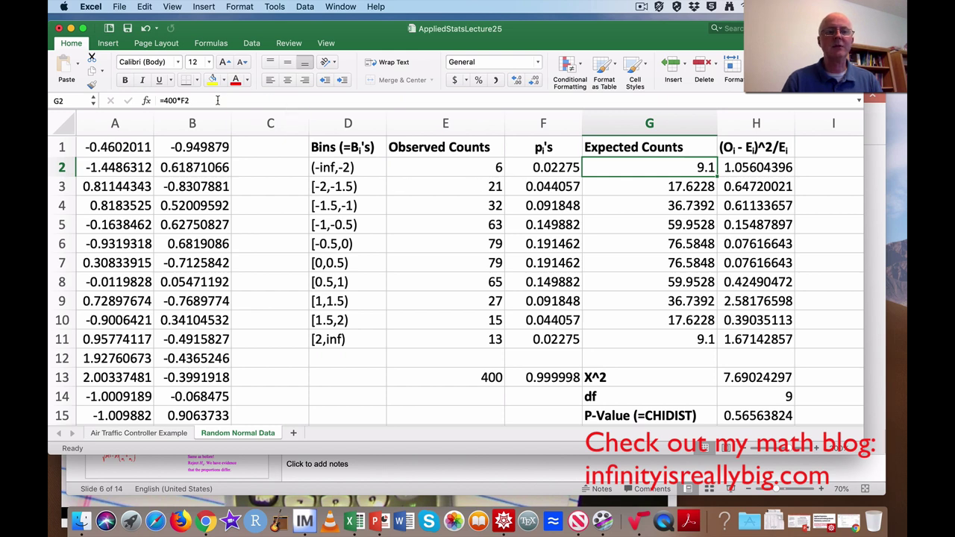
pyautogui.moveTo(216, 100); pyautogui.dragTo(159, 91)
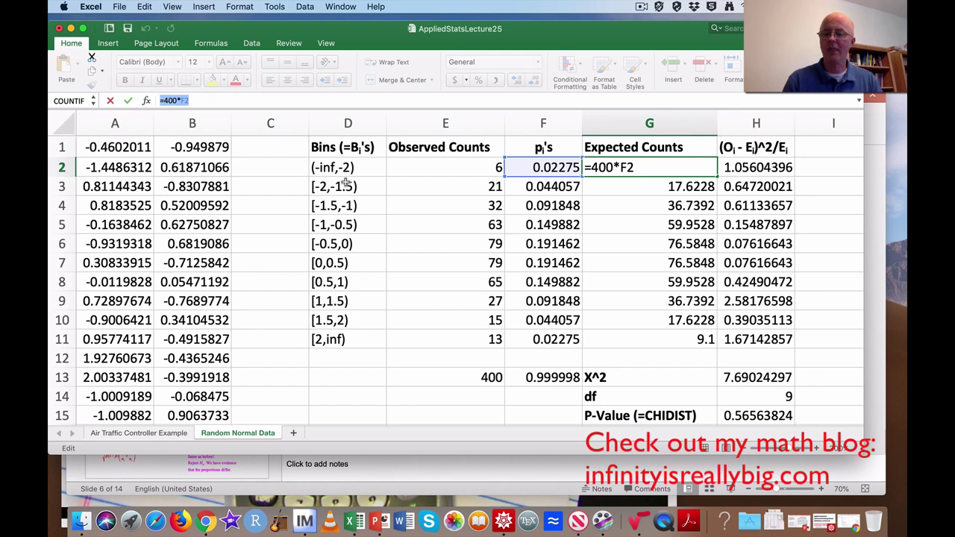
pyautogui.press('Return')
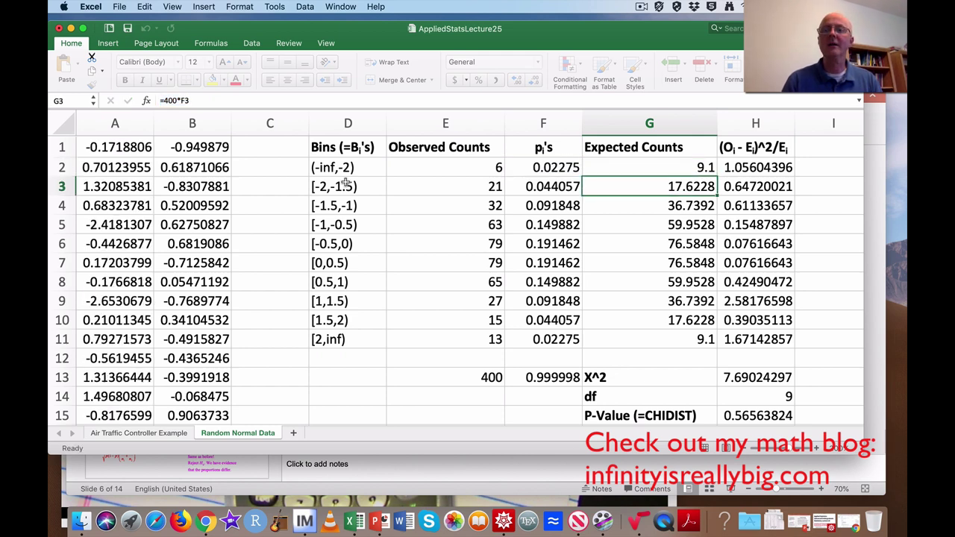
# Inspect the chi-square term formula in H2, leaving it as is.
pyautogui.press('Up')
pyautogui.press('Right')
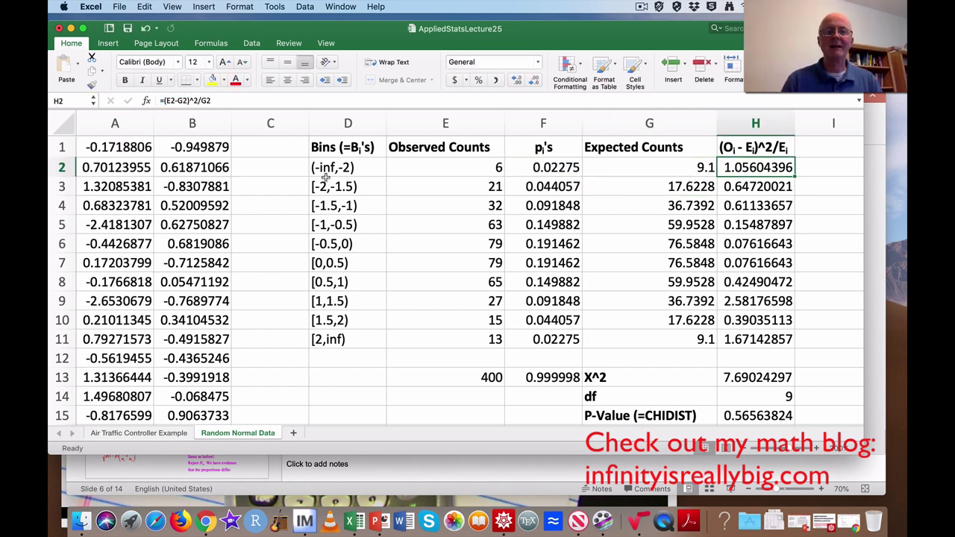
pyautogui.click(257, 102)
pyautogui.moveTo(211, 100); pyautogui.dragTo(147, 104)
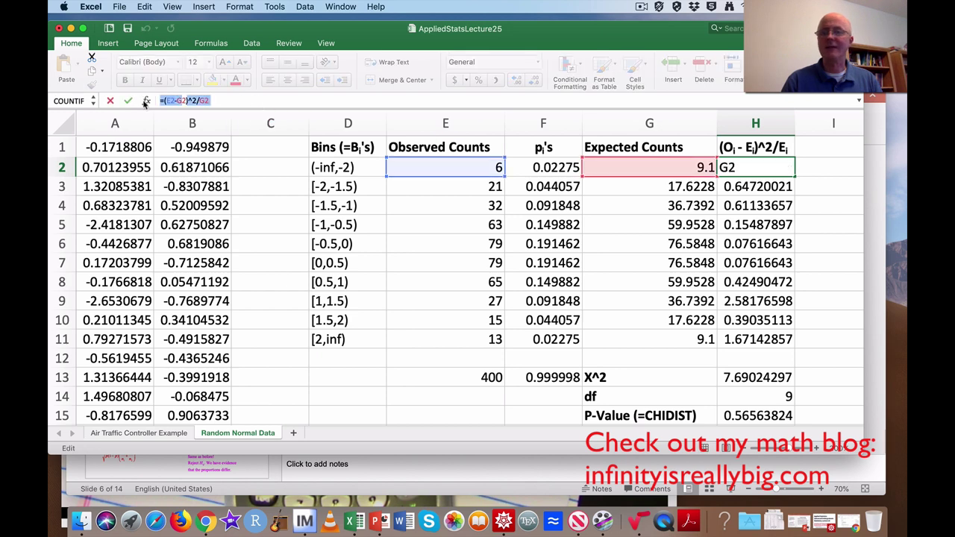
pyautogui.click(199, 104)
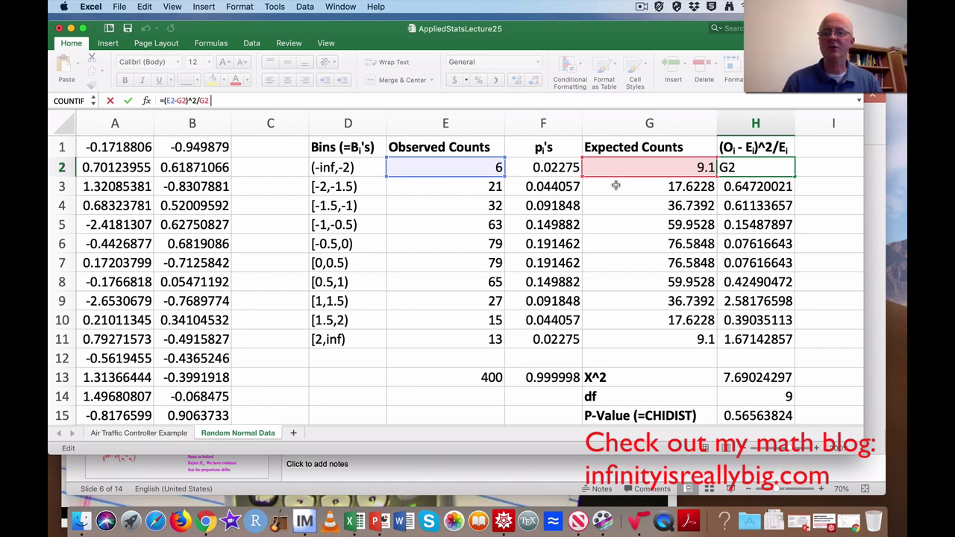
pyautogui.press('Return')
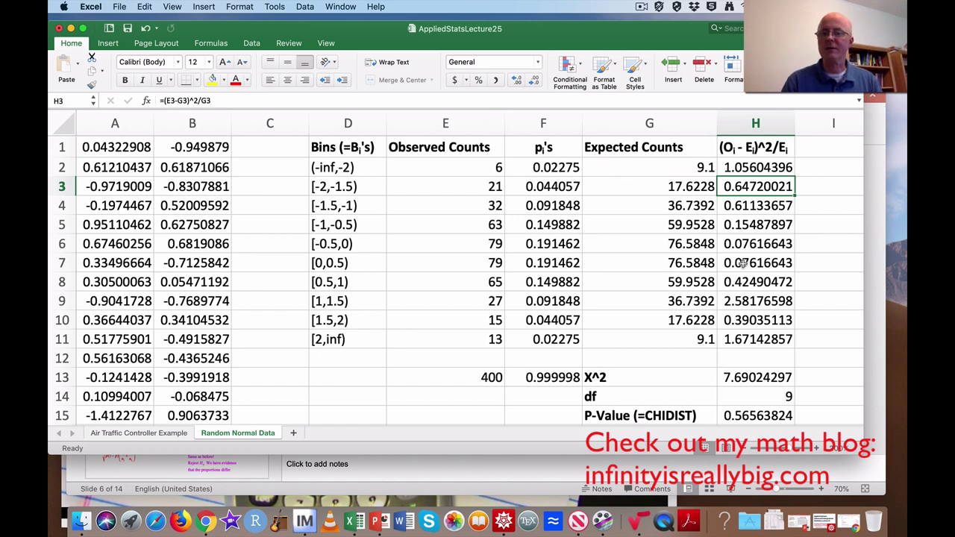
# Check the SUM formulas for the observed counts in E13, the probabilities in F13 and the chi-square statistic in H13.
pyautogui.click(485, 376)
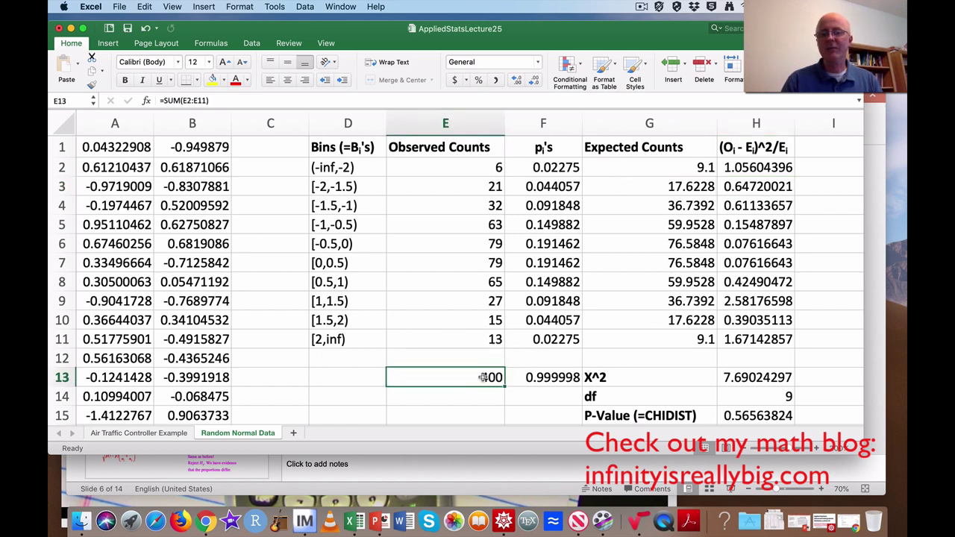
pyautogui.press('Right')
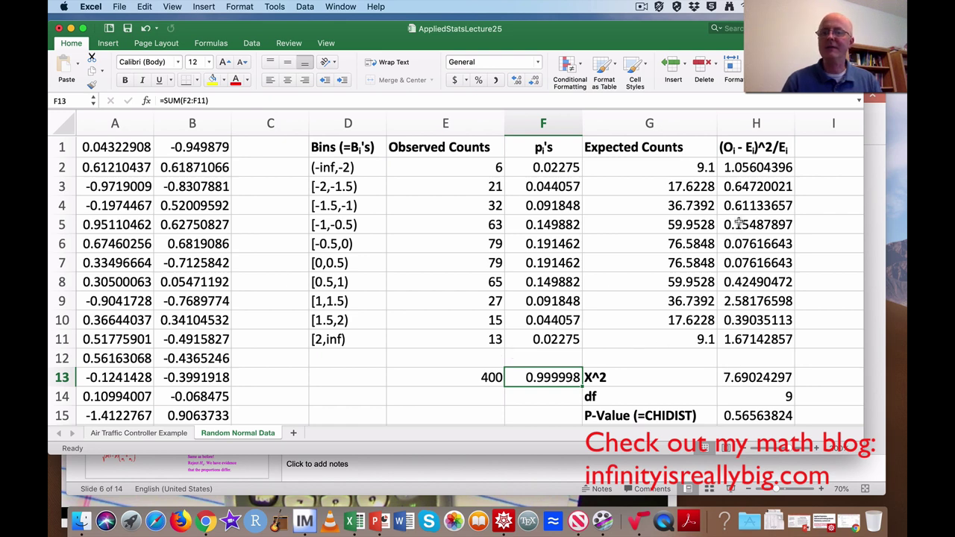
pyautogui.moveTo(739, 243); pyautogui.dragTo(737, 291)
pyautogui.click(735, 377)
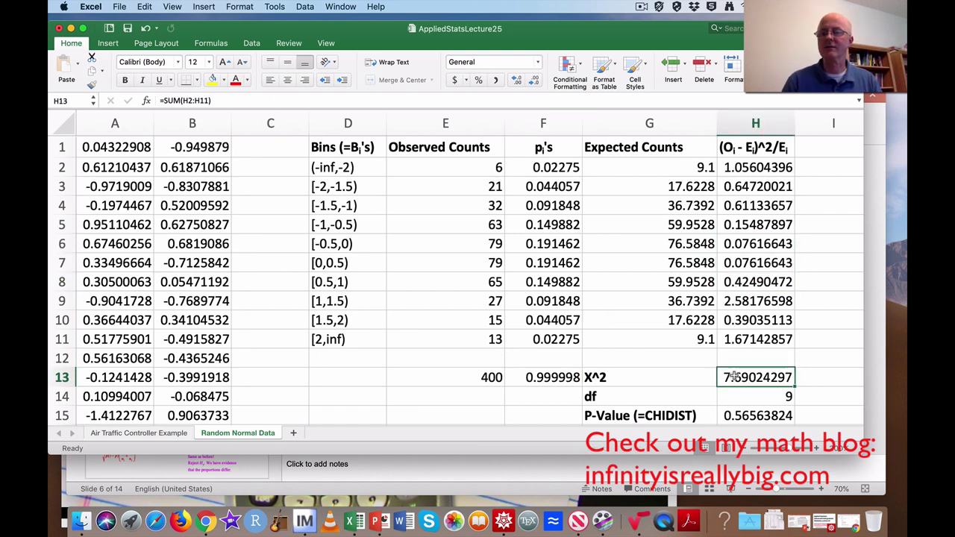
# Inspect the degrees of freedom in H14 and the CHIDIST formula for the P-value in H15, keeping the formula as is.
pyautogui.scroll(-2, 735, 377)
pyautogui.click(738, 360)
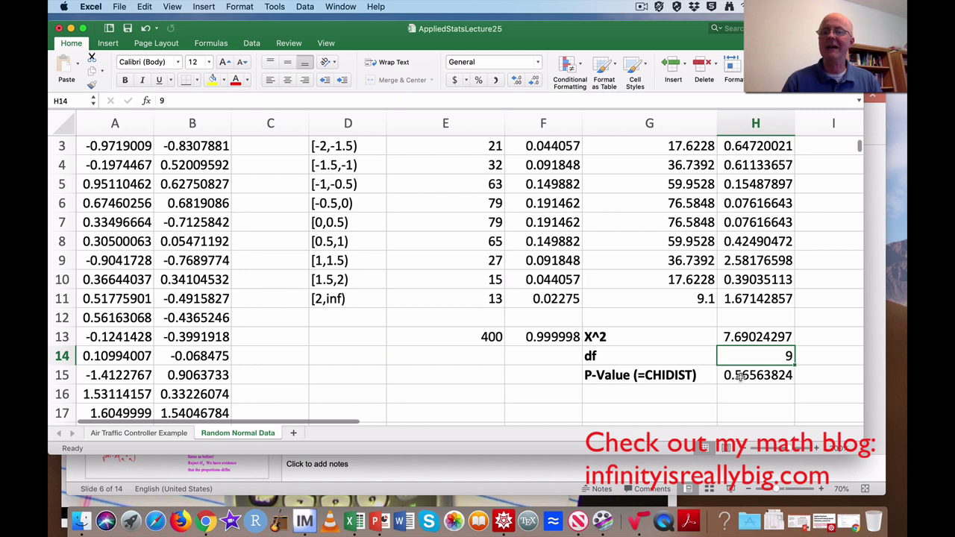
pyautogui.click(738, 376)
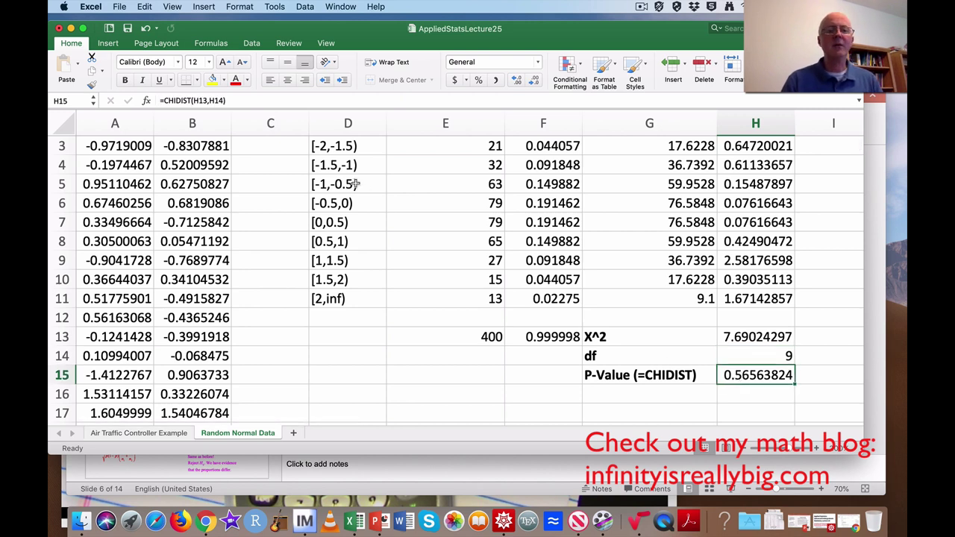
pyautogui.moveTo(231, 101); pyautogui.dragTo(158, 101)
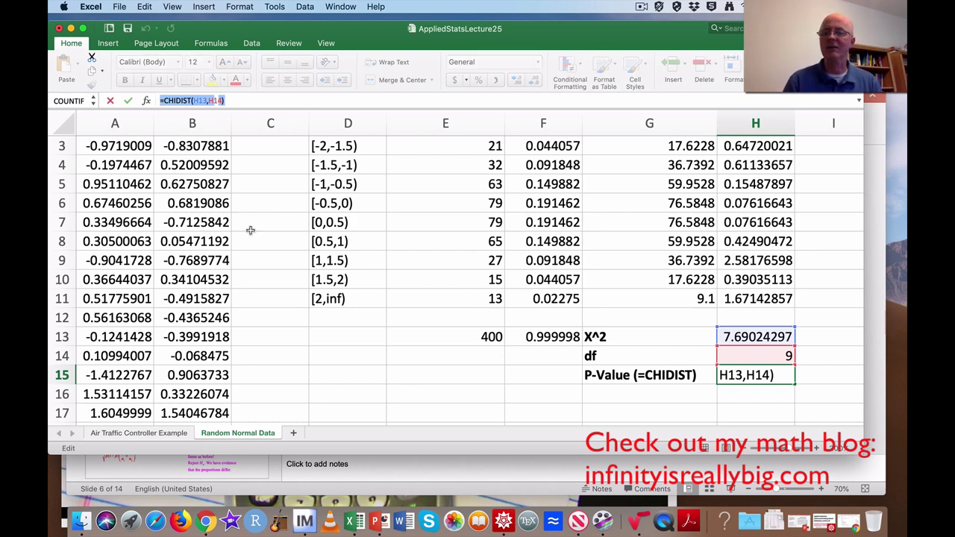
pyautogui.press('Return')
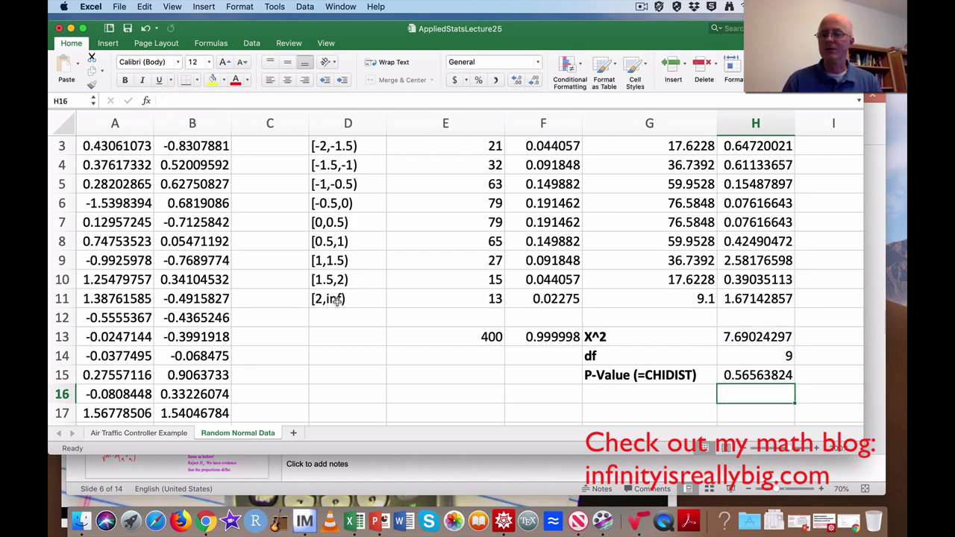
# Examine the second binning table in columns J to N, including the chi-square sum in N13 and the CHIDIST P-value formula in N15.
pyautogui.hscroll(10, 414, 350)
pyautogui.scroll(2, 415, 350)
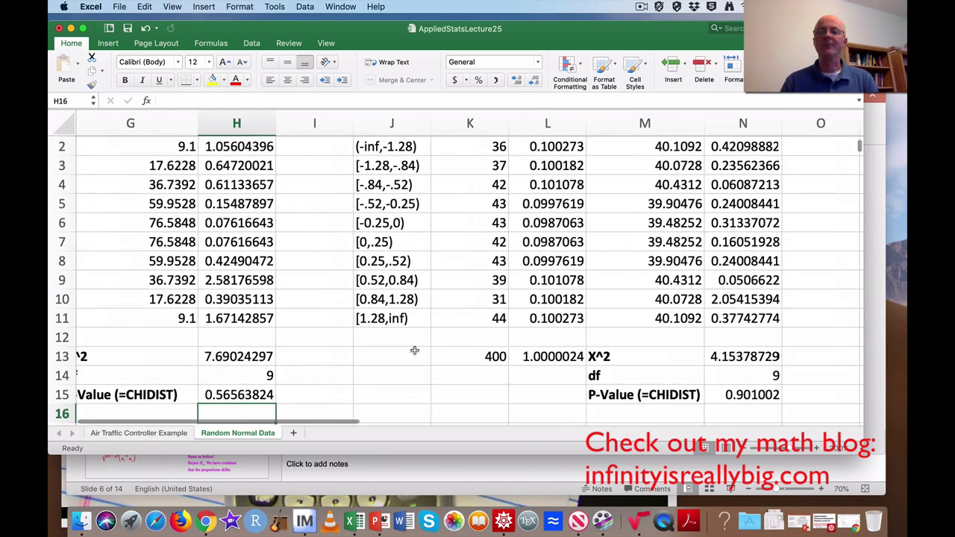
pyautogui.hscroll(-3, 411, 174)
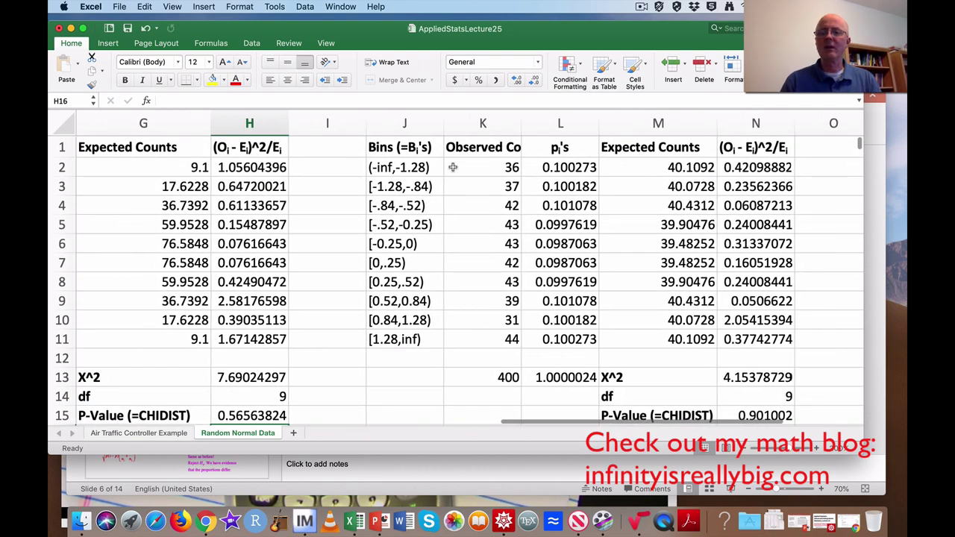
pyautogui.hscroll(-2, 719, 232)
pyautogui.hscroll(1, 719, 232)
pyautogui.click(771, 369)
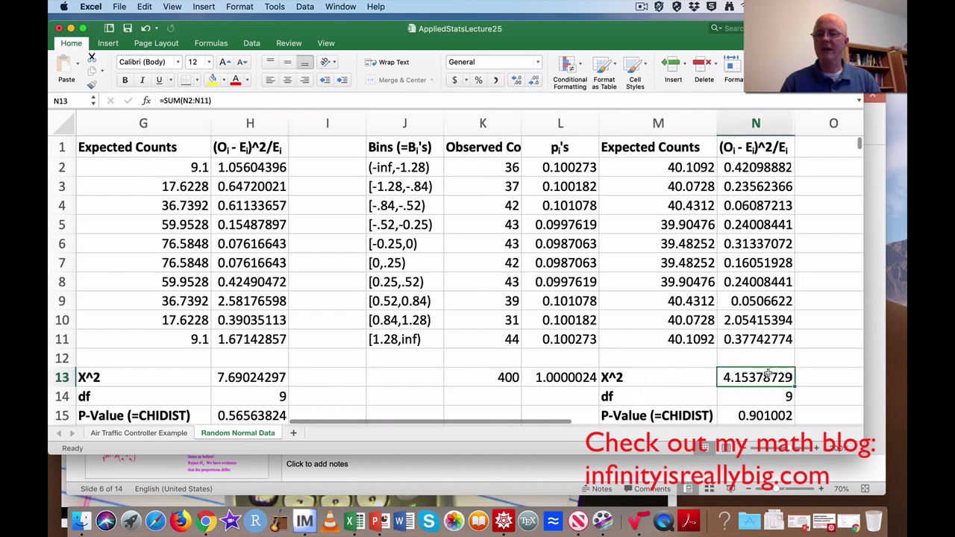
pyautogui.scroll(-2, 771, 369)
pyautogui.click(770, 373)
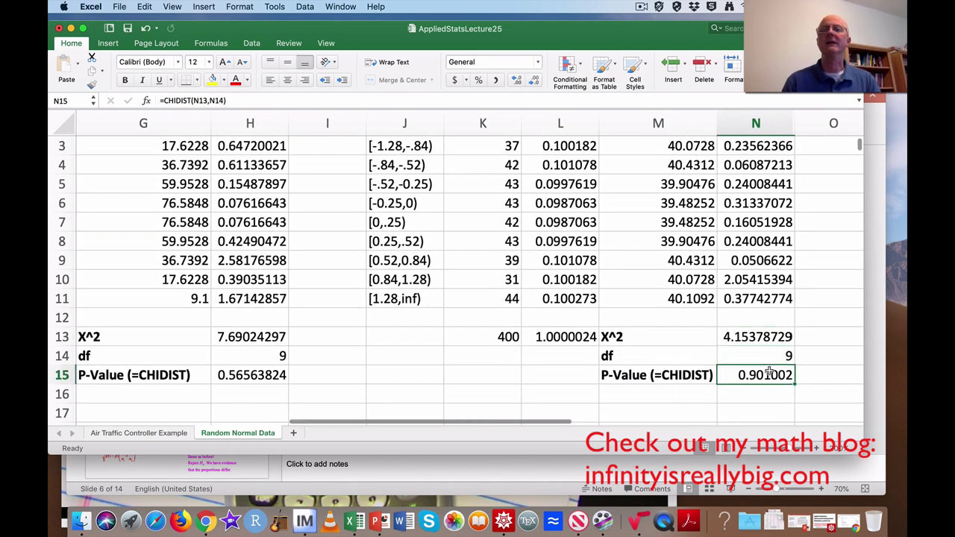
# Minimize the workbook and switch to the Mathematica notebook AppliedStatsLecture25.nb, showing its section on RandomVariate and DistributionFitTest.
pyautogui.click(71, 29)
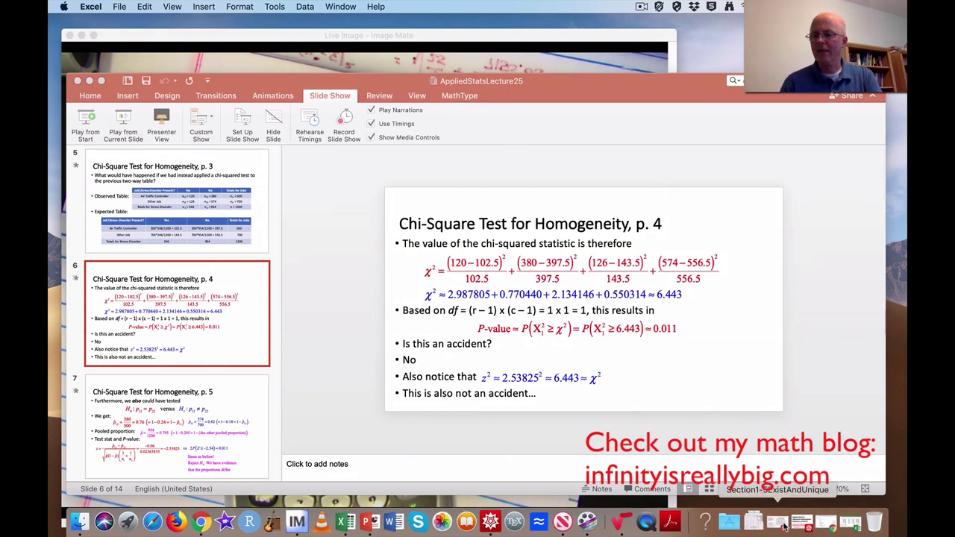
pyautogui.press('super+m')
pyautogui.scroll(-3, 430, 230)
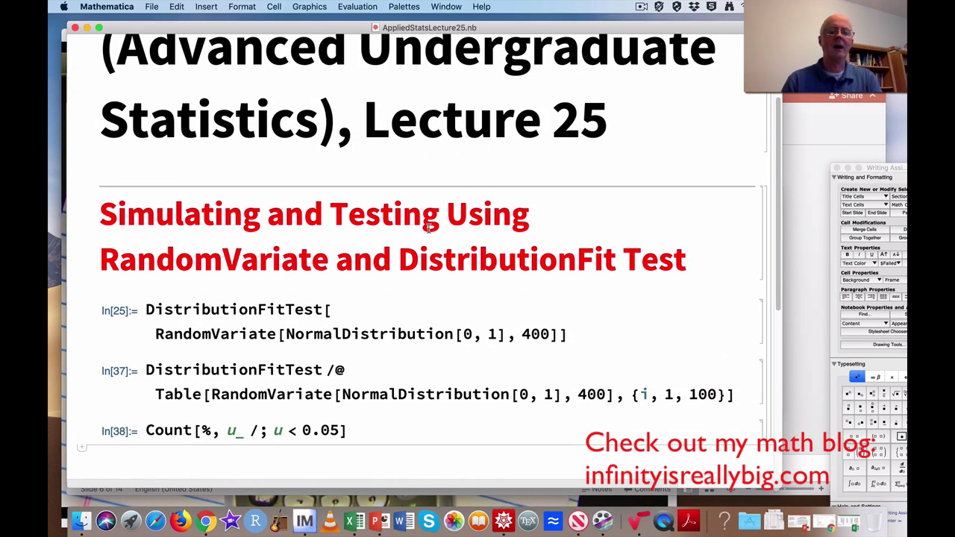